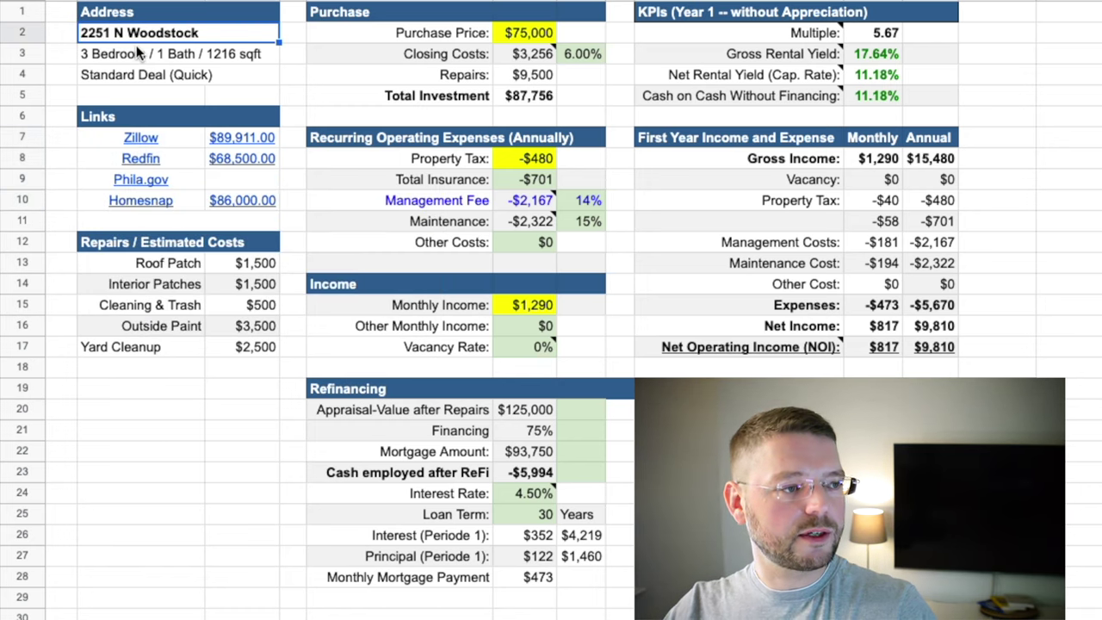
# Review the property's description and deal type, along with its purchase price, closing costs and repairs figure
pyautogui.click(134, 53)
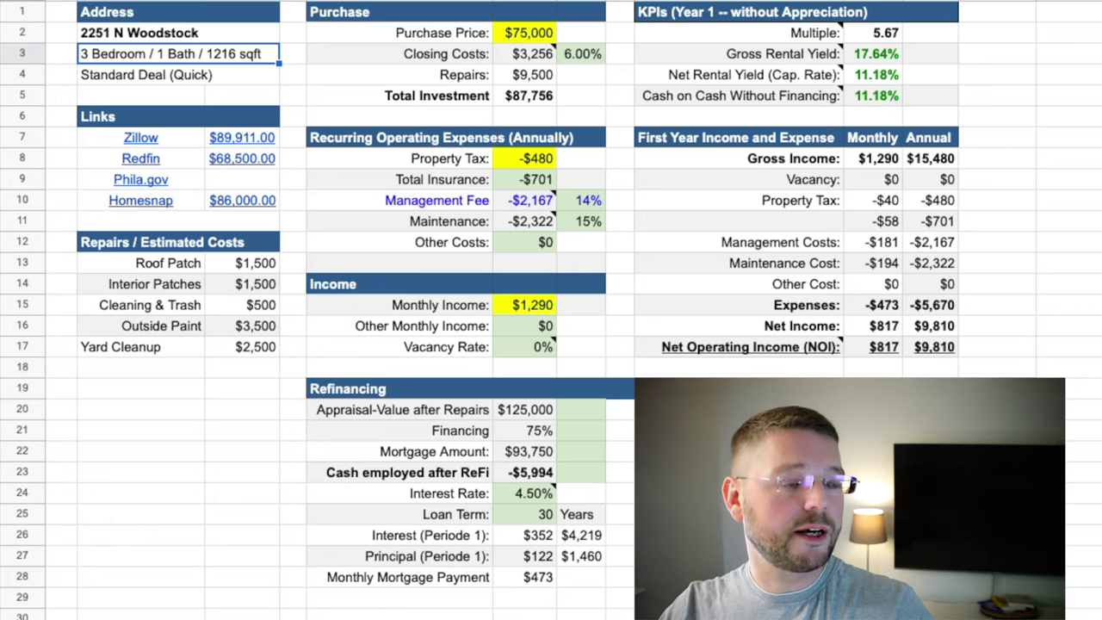
pyautogui.click(146, 74)
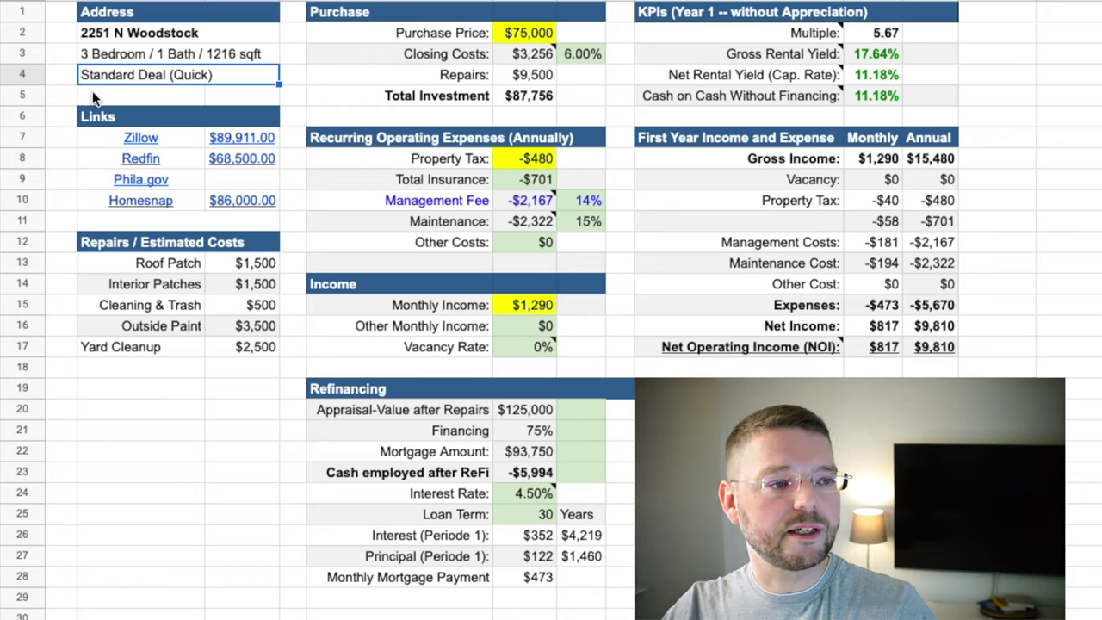
pyautogui.click(509, 41)
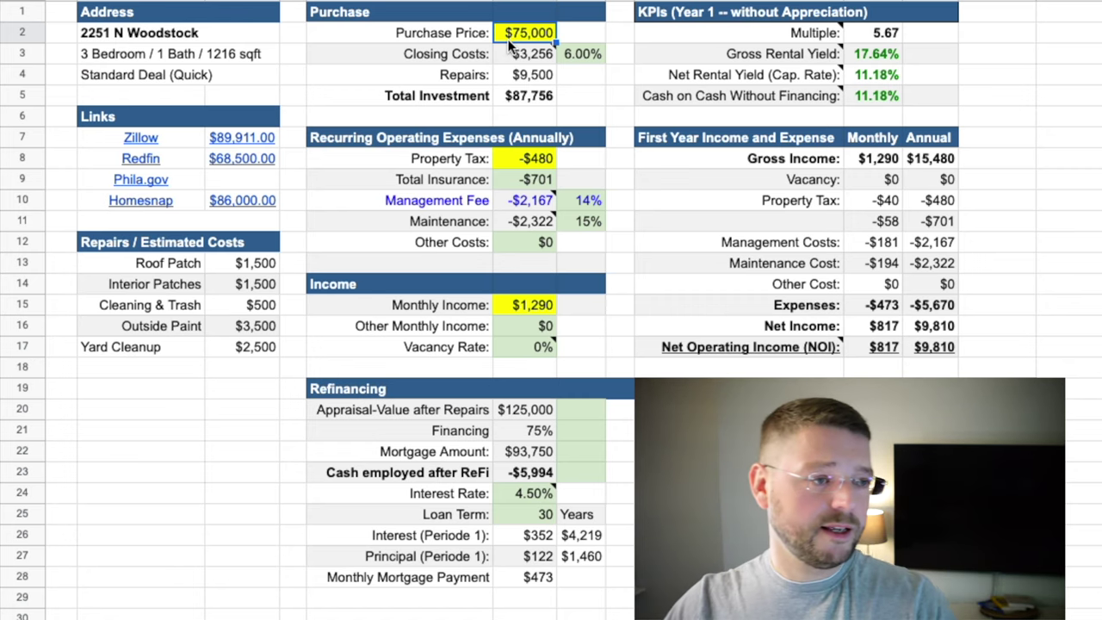
pyautogui.press('Down')
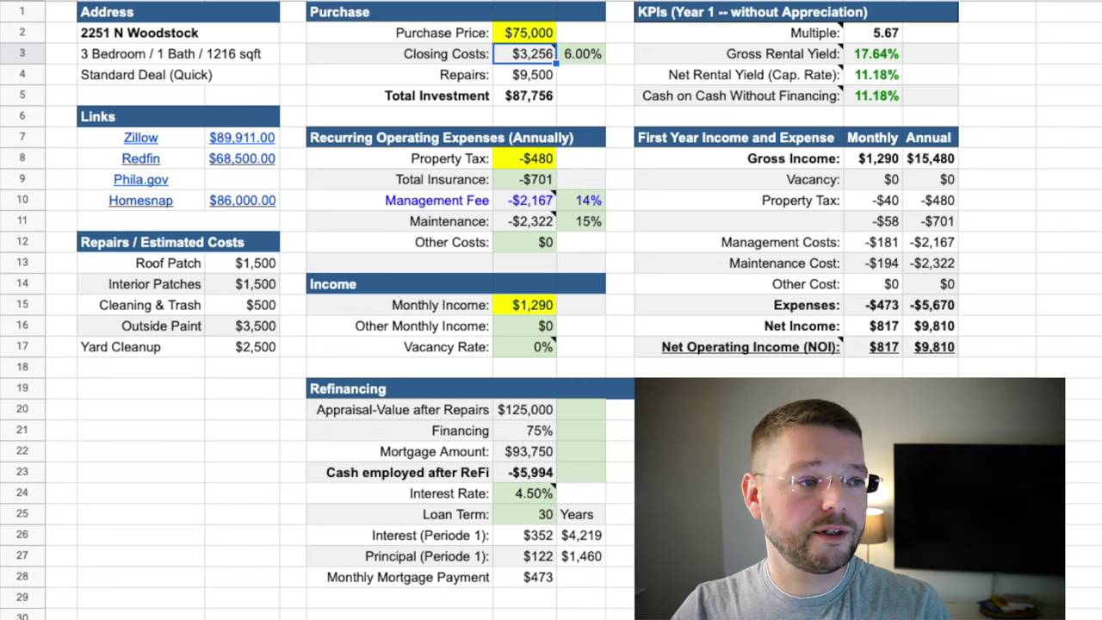
pyautogui.press('Down')
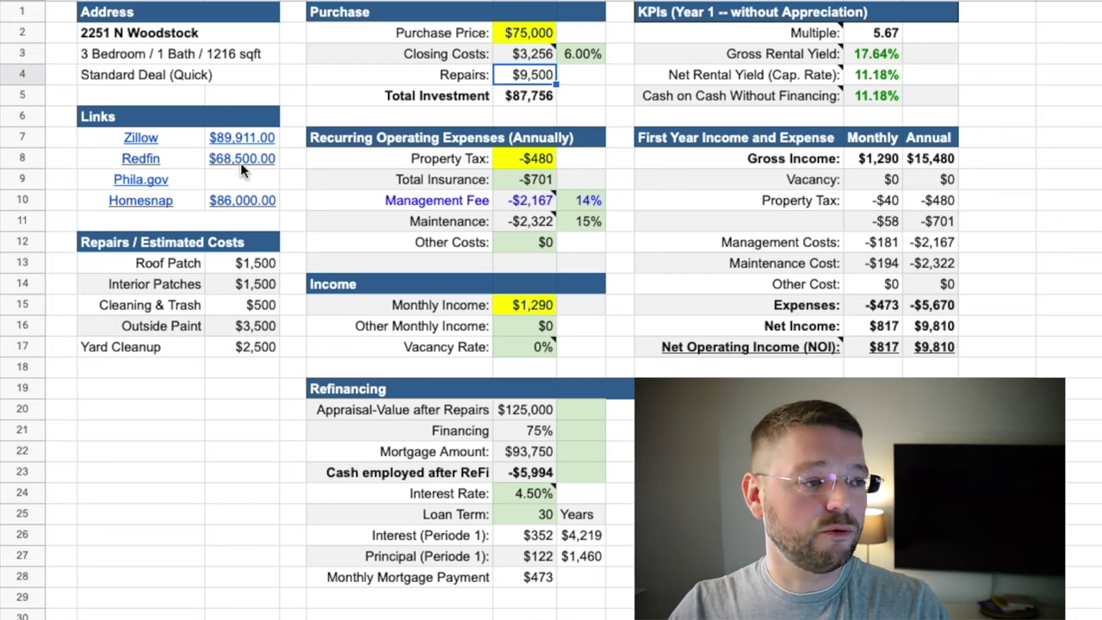
# Examine the itemized repair estimates from roof patch to yard cleanup, including the full range of repair amounts
pyautogui.click(169, 265)
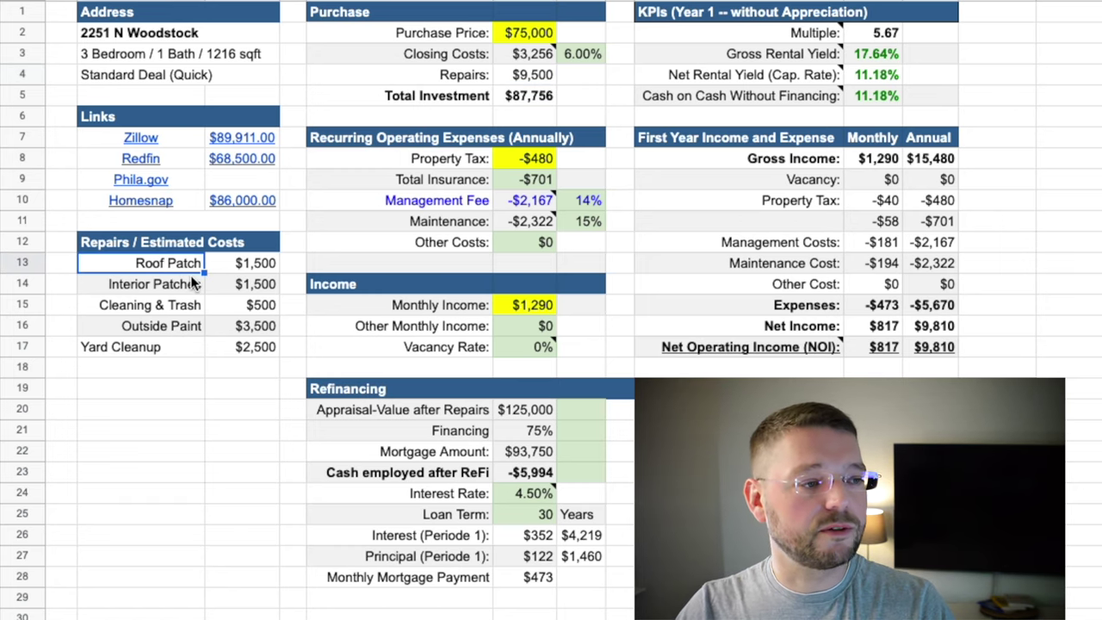
pyautogui.press('Down')
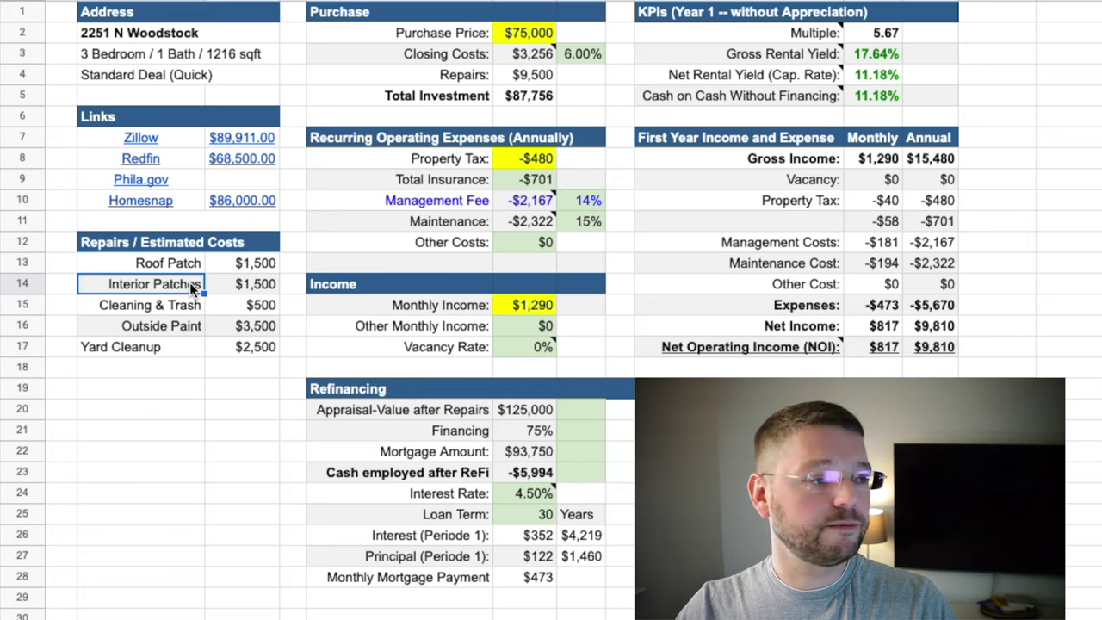
pyautogui.press('Down')
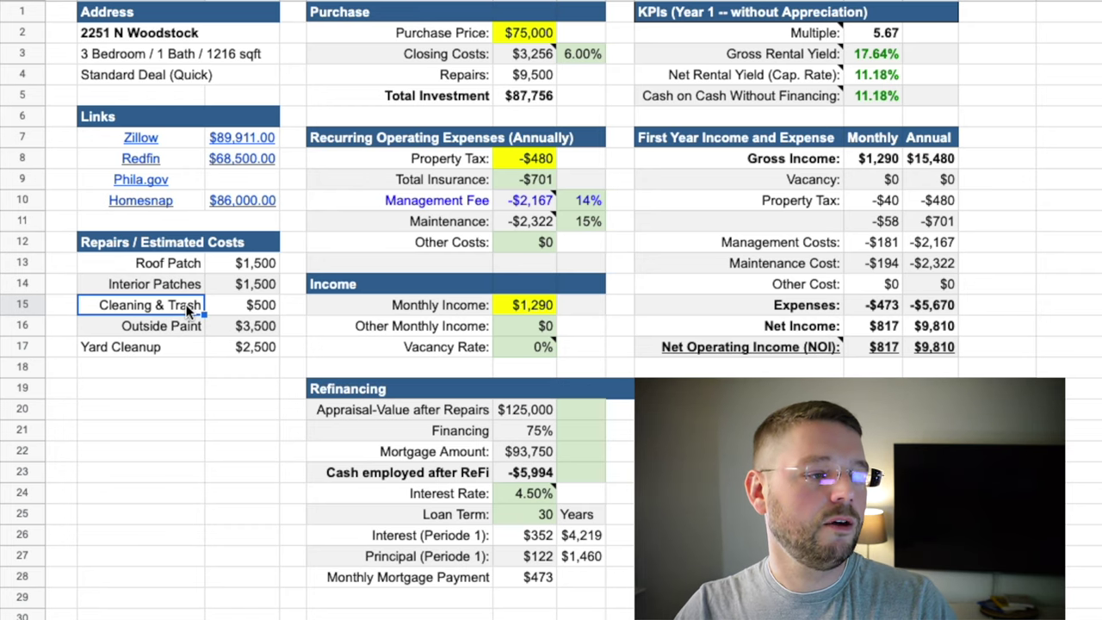
pyautogui.press('Down')
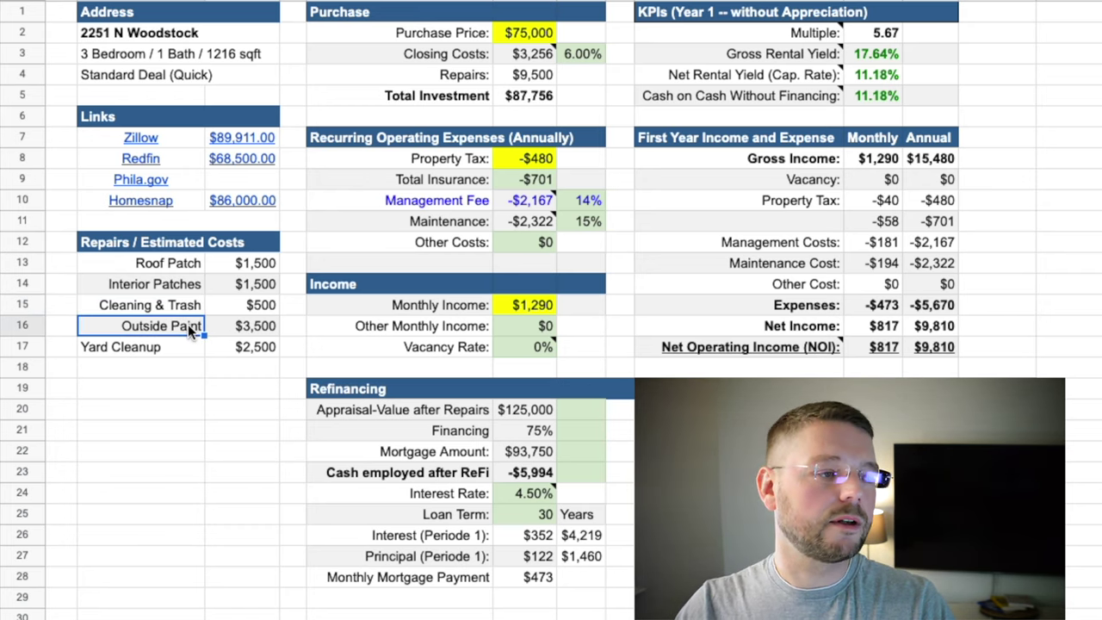
pyautogui.press('Right')
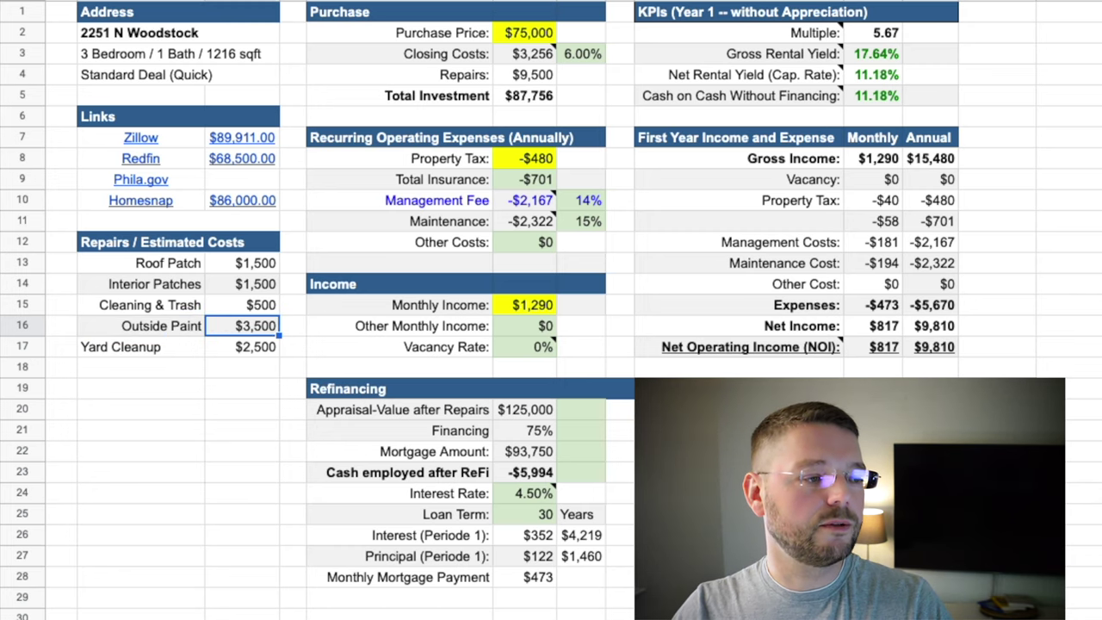
pyautogui.click(140, 346)
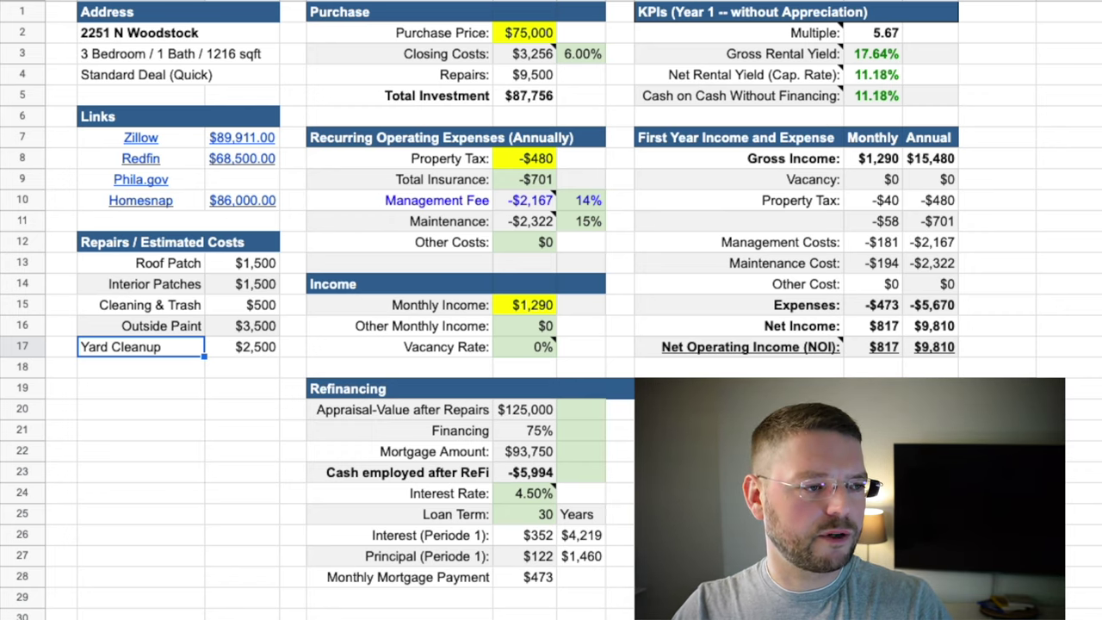
pyautogui.click(242, 346)
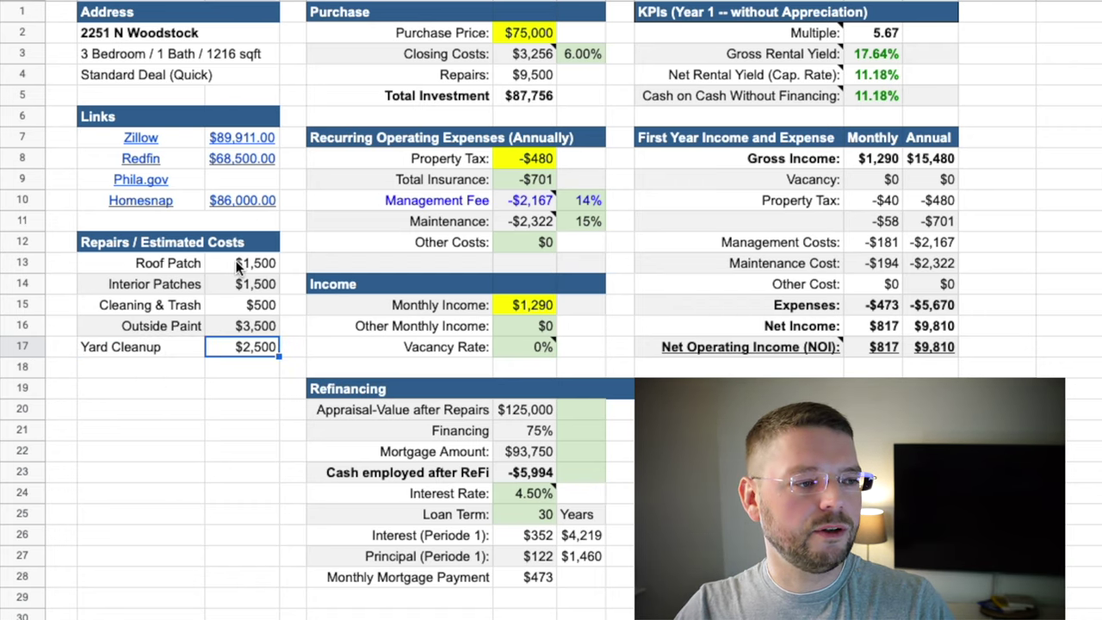
pyautogui.moveTo(239, 266); pyautogui.dragTo(234, 347)
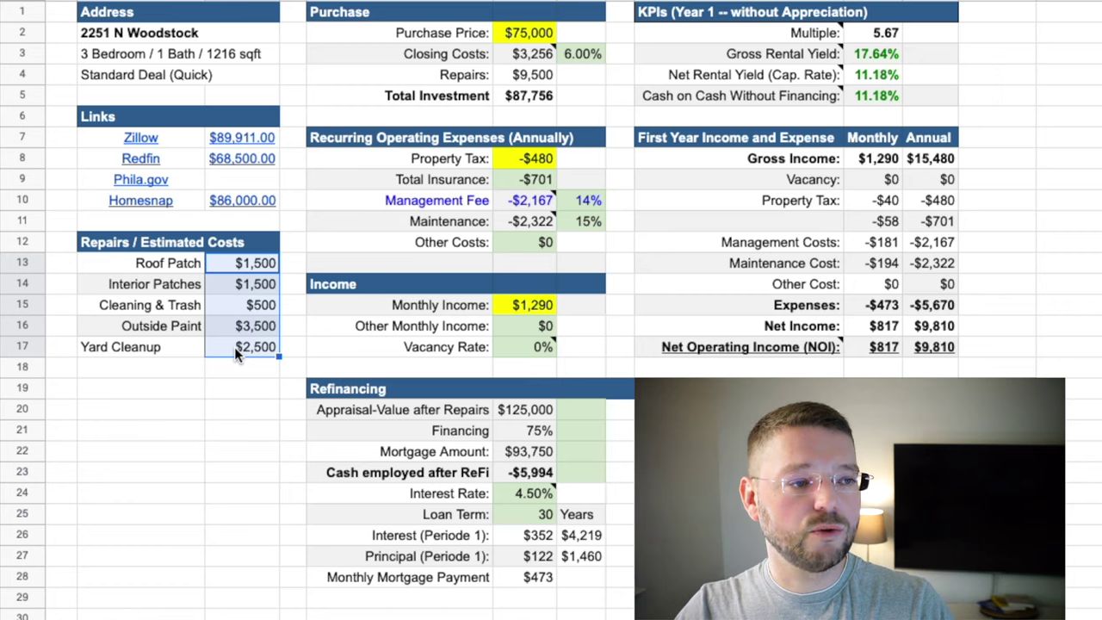
# Examine the total investment and the annual operating expenses, including the management and maintenance percentages
pyautogui.click(522, 94)
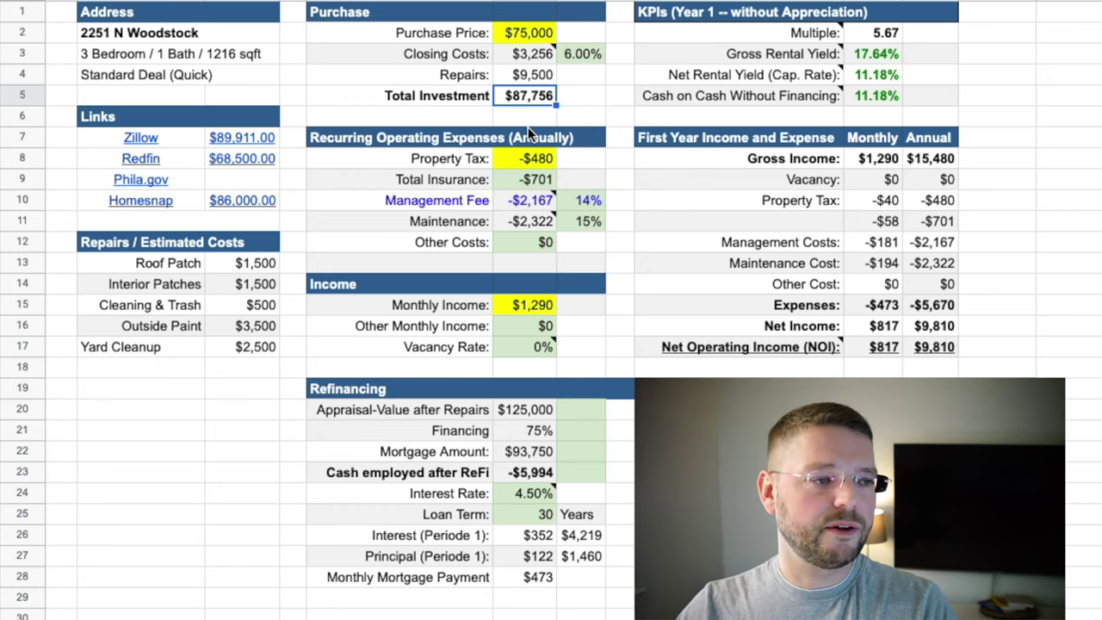
pyautogui.press('Down')
pyautogui.press('Down')
pyautogui.press('Down')
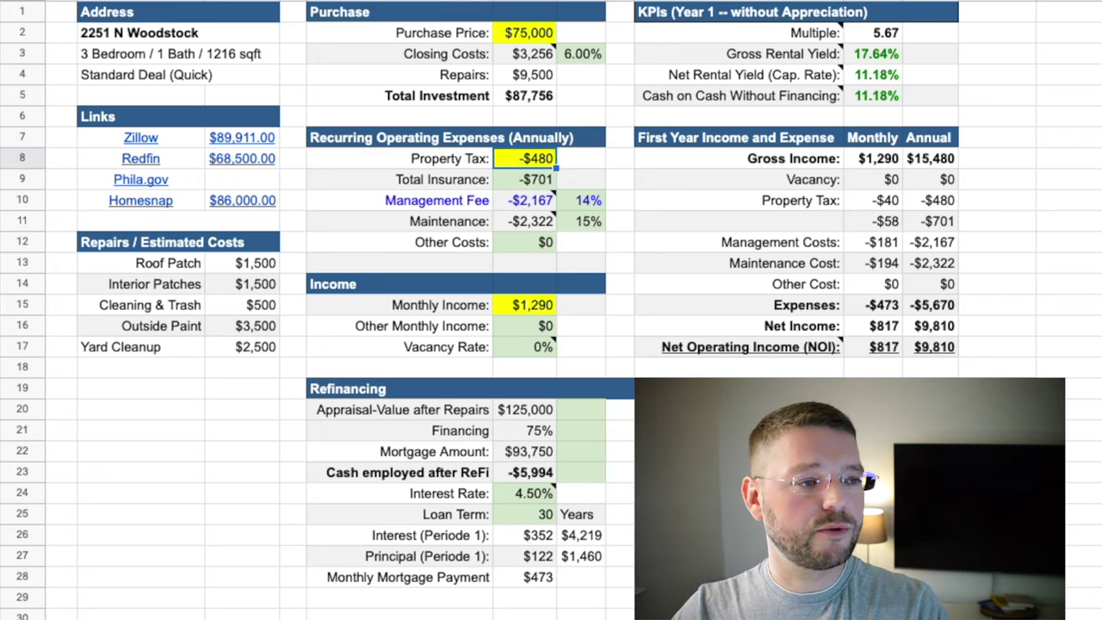
pyautogui.press('Down')
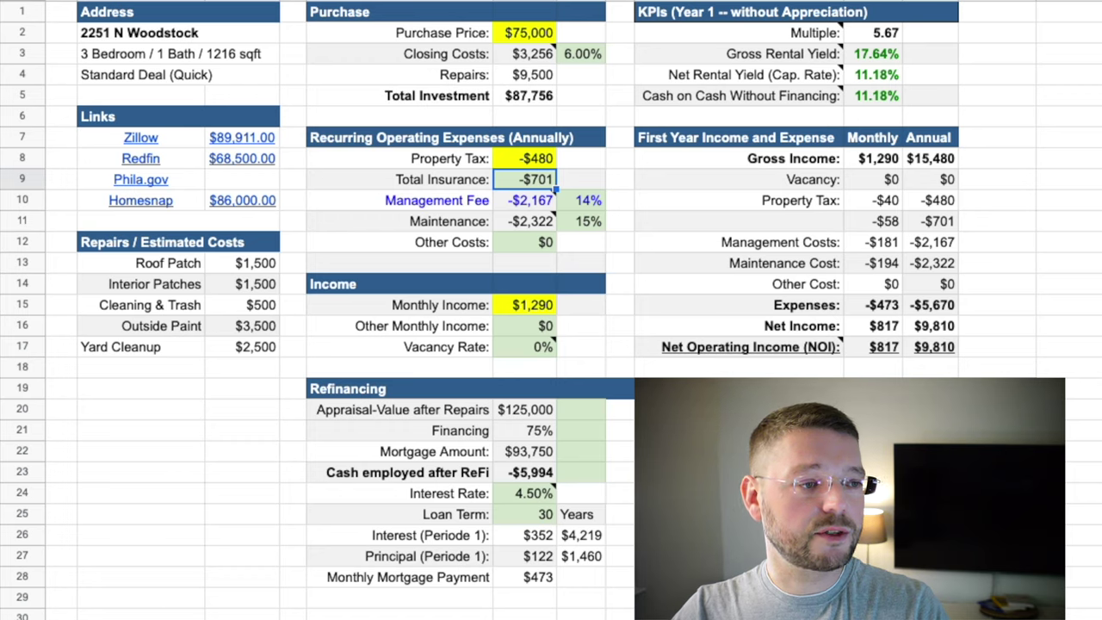
pyautogui.press('Down')
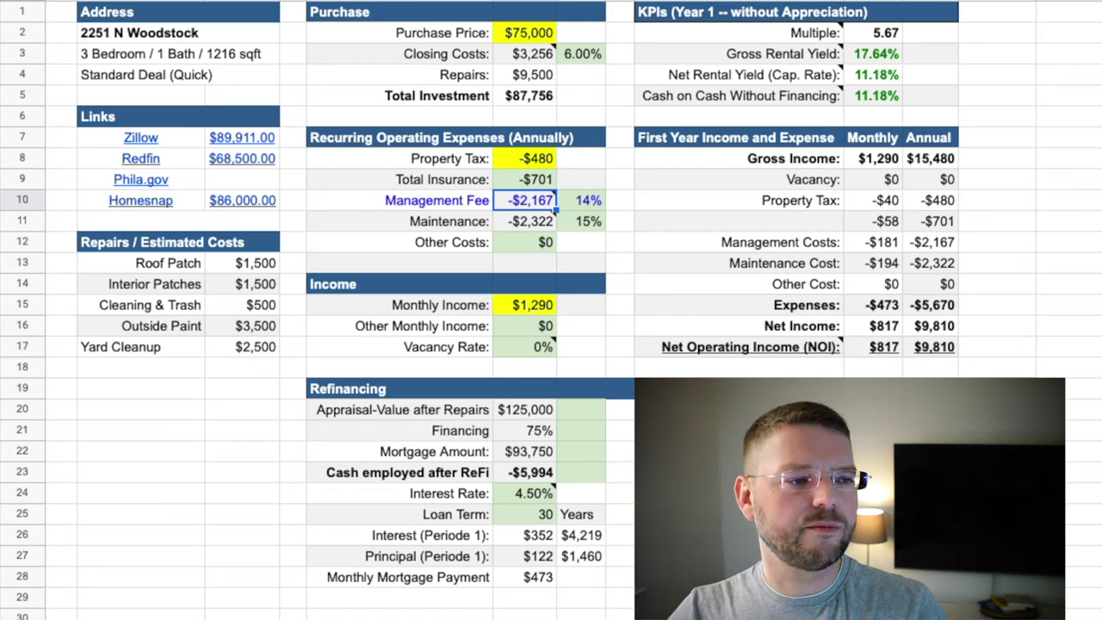
pyautogui.click(588, 200)
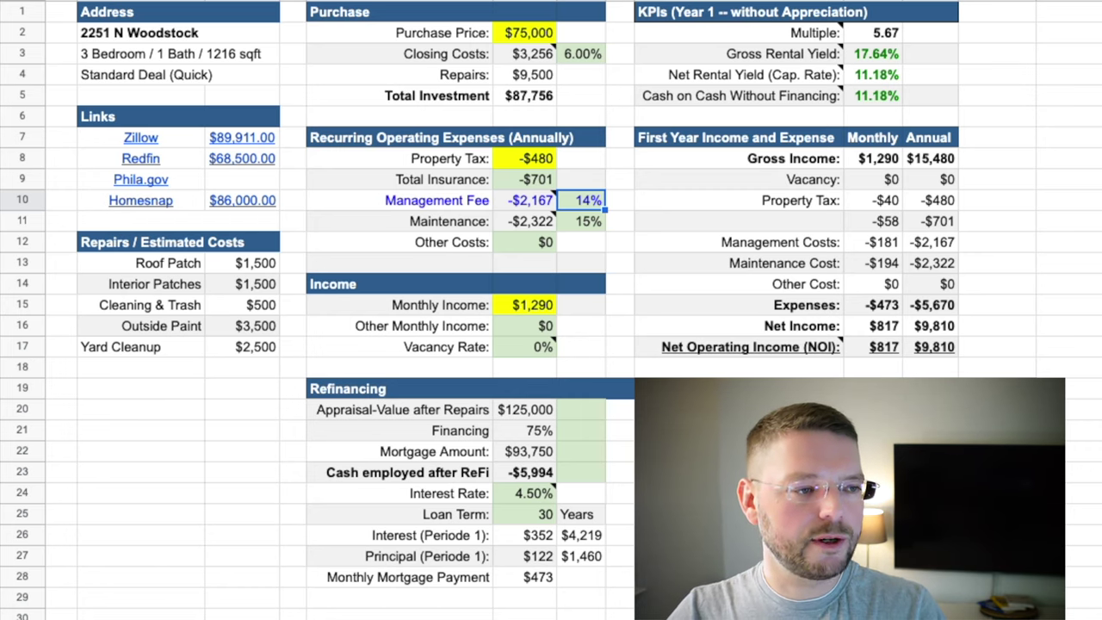
pyautogui.click(588, 221)
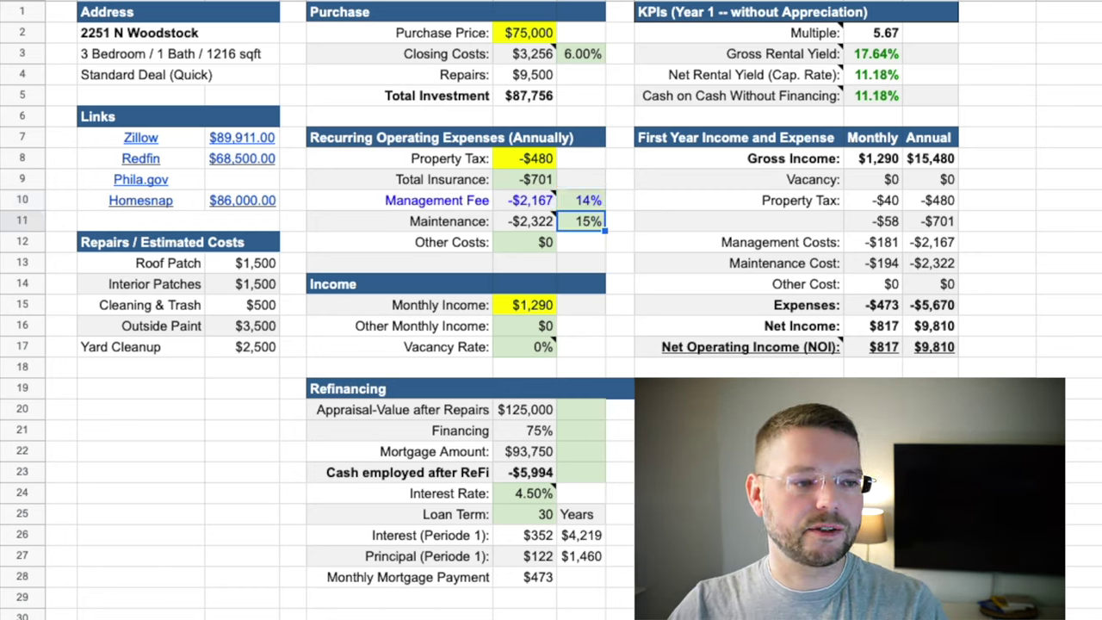
pyautogui.click(525, 221)
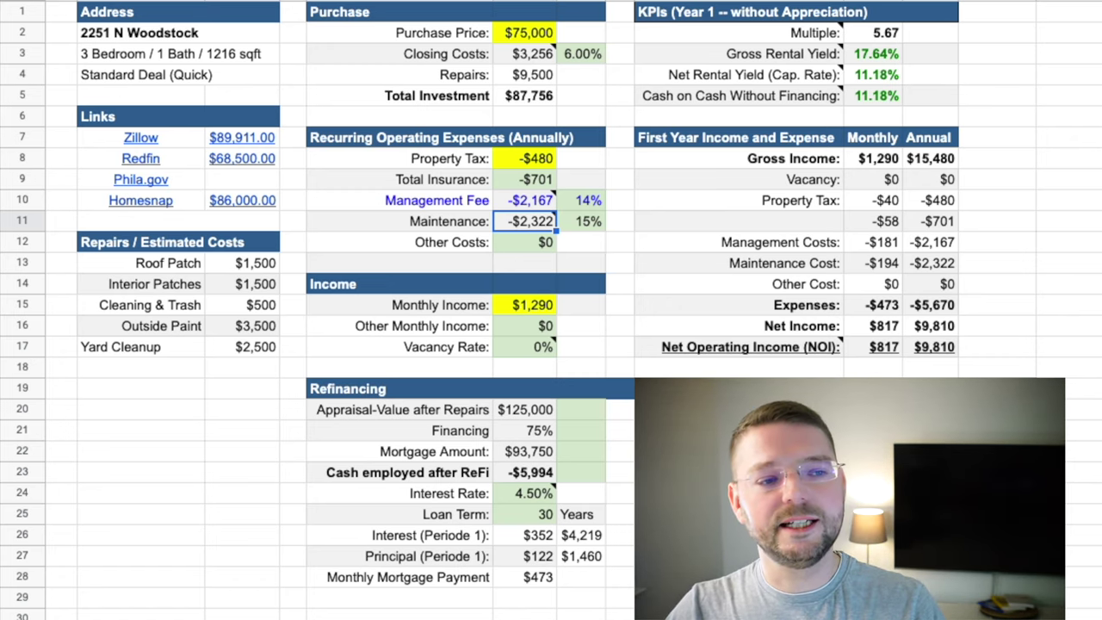
pyautogui.click(582, 221)
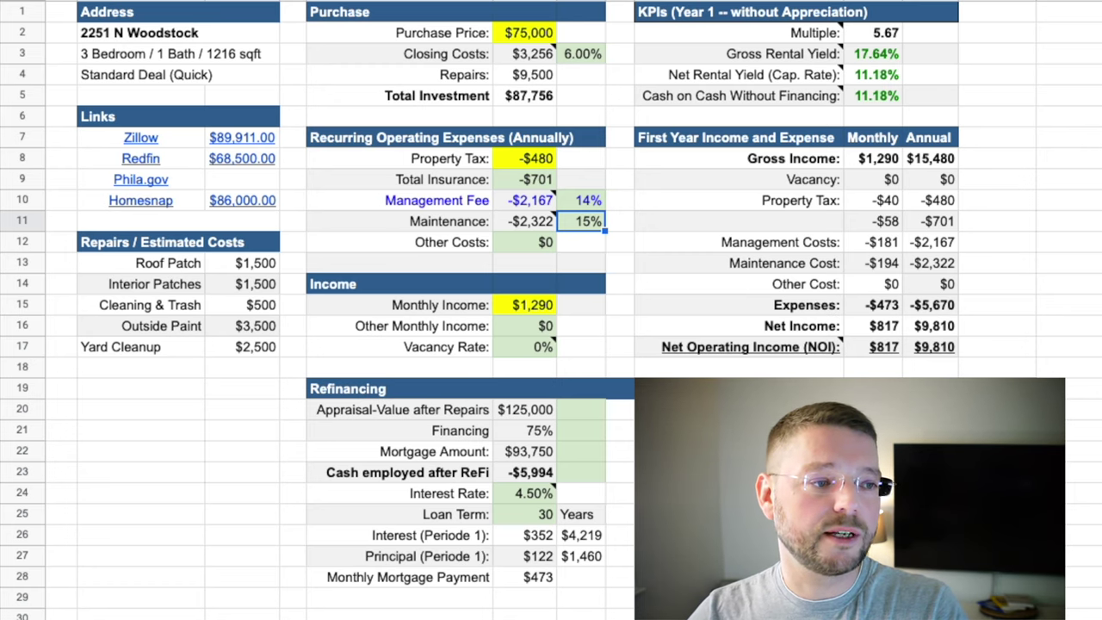
pyautogui.click(525, 221)
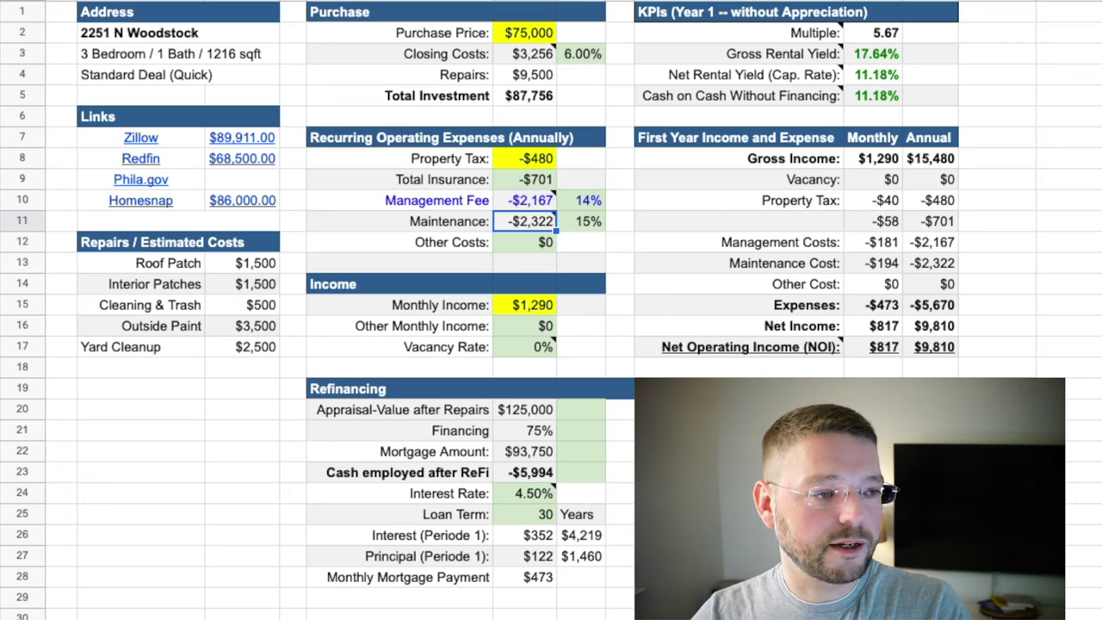
pyautogui.click(525, 242)
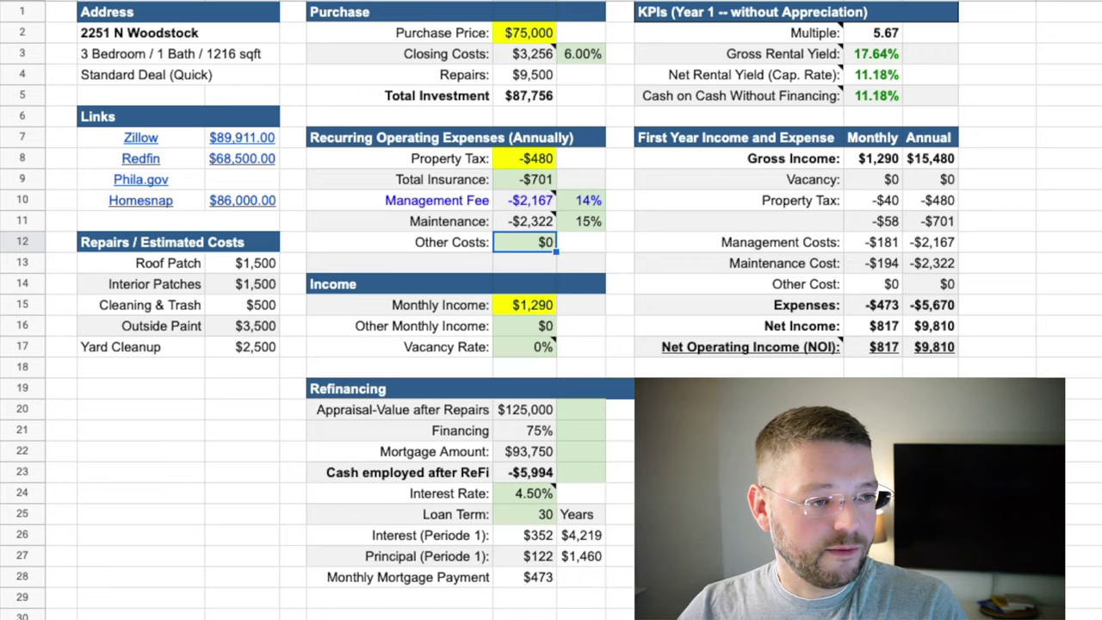
# Set the vacancy rate in the Income section to 5%
pyautogui.click(525, 284)
pyautogui.click(525, 305)
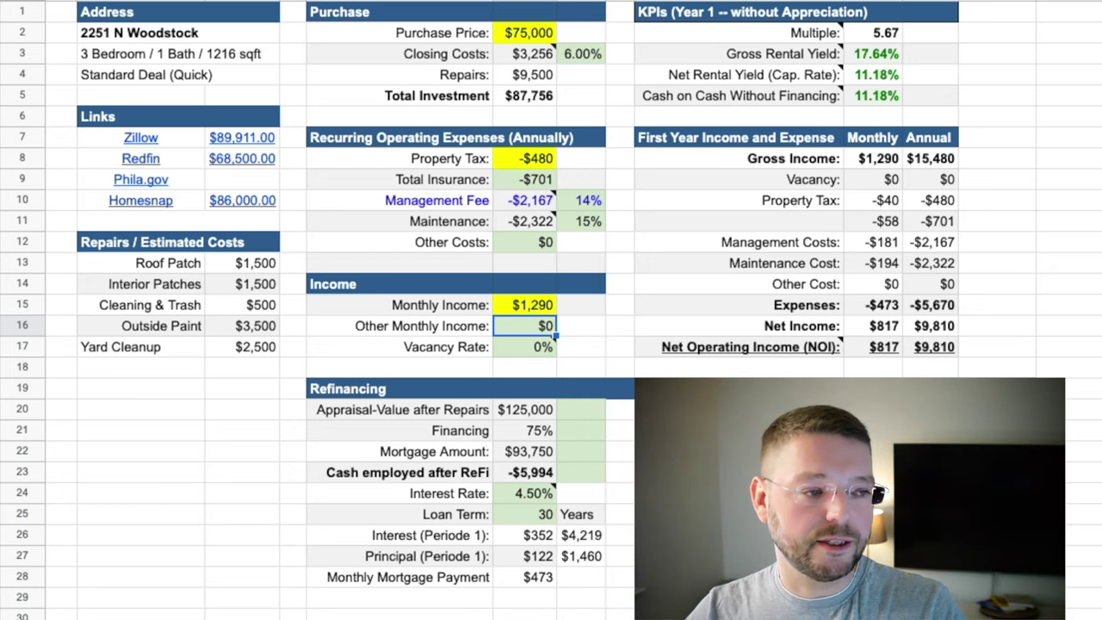
pyautogui.click(525, 346)
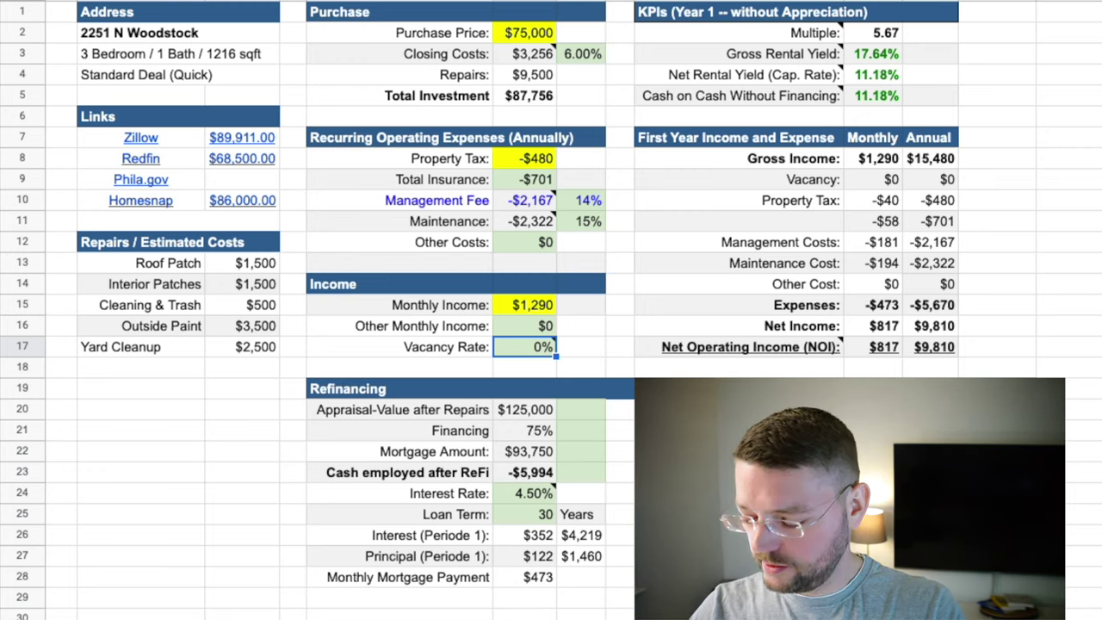
pyautogui.write('5')
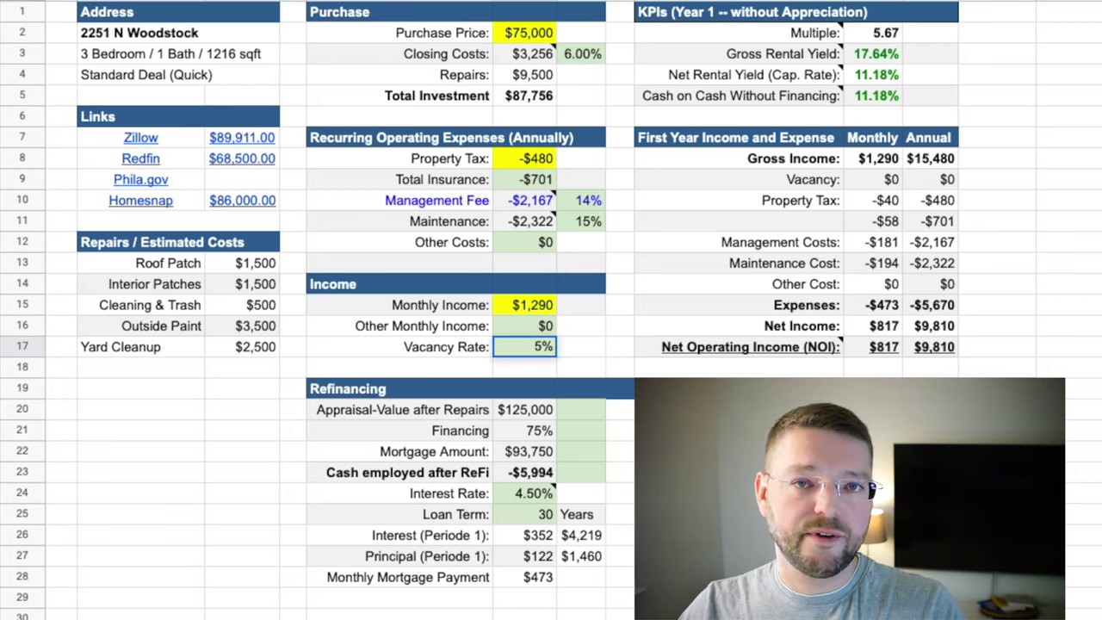
pyautogui.press('Return')
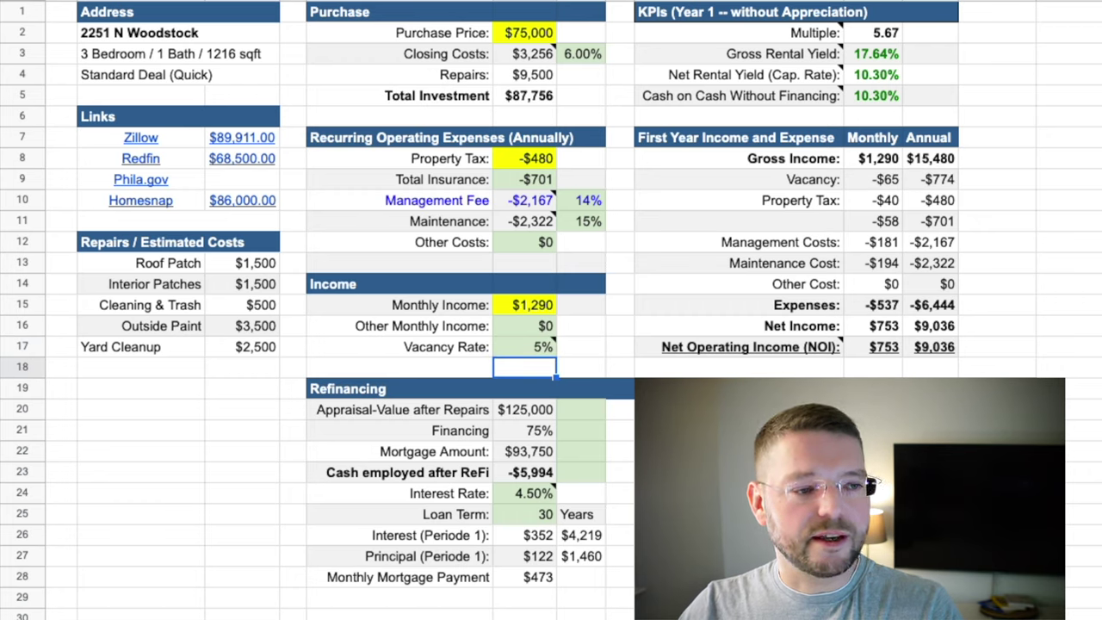
pyautogui.click(524, 346)
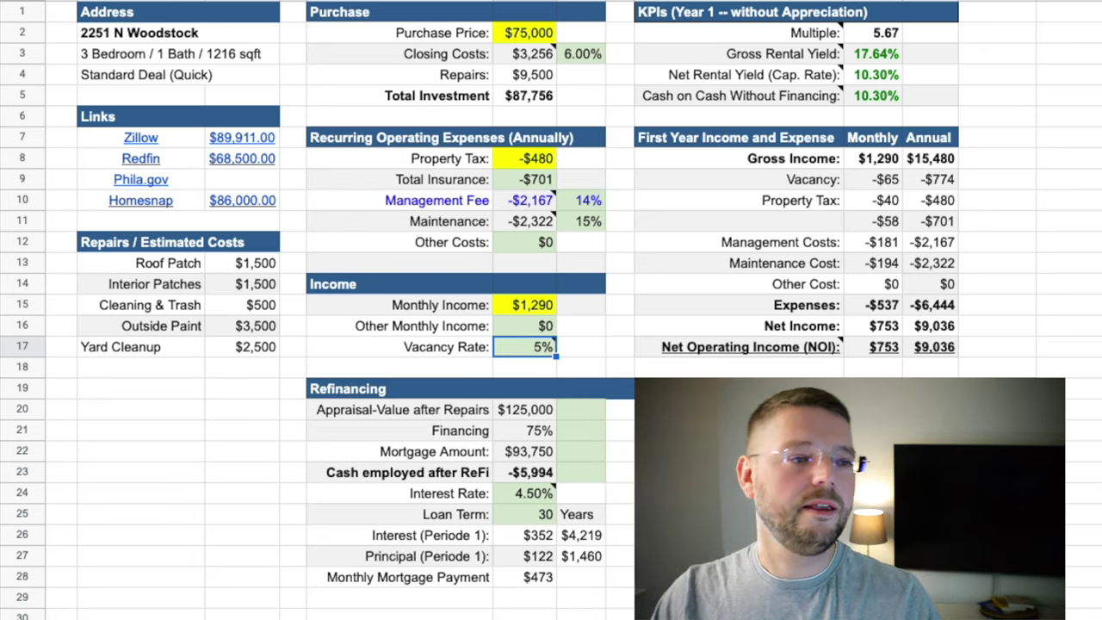
# Examine the year-one KPIs, including the note defining the multiple, and the first-year monthly gross income
pyautogui.moveTo(785, 38)
pyautogui.click(774, 56)
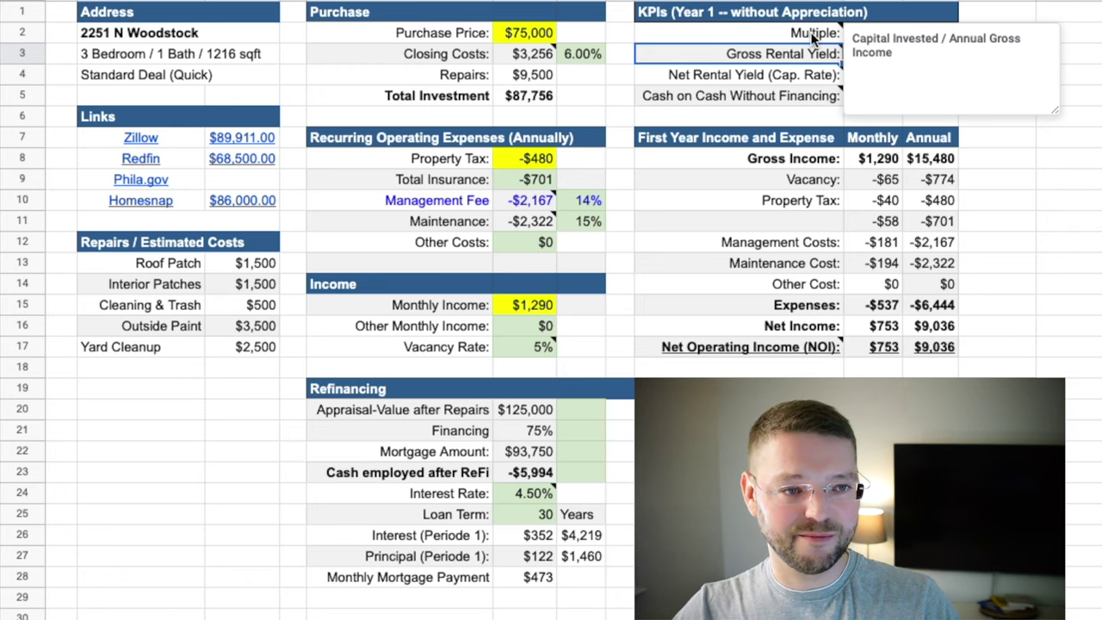
pyautogui.click(1077, 34)
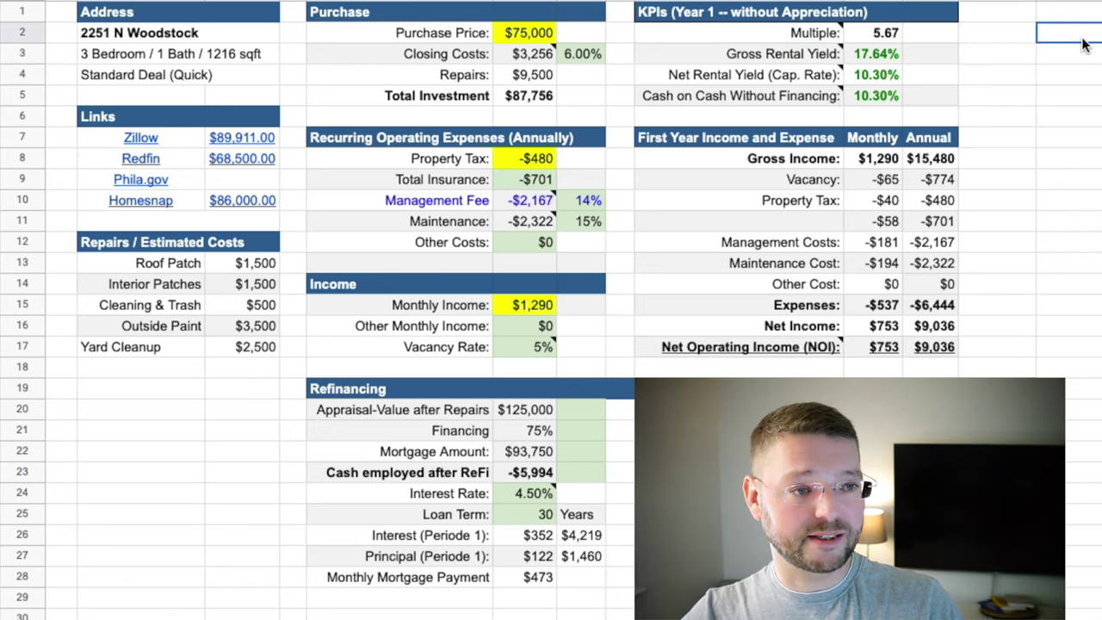
pyautogui.click(873, 41)
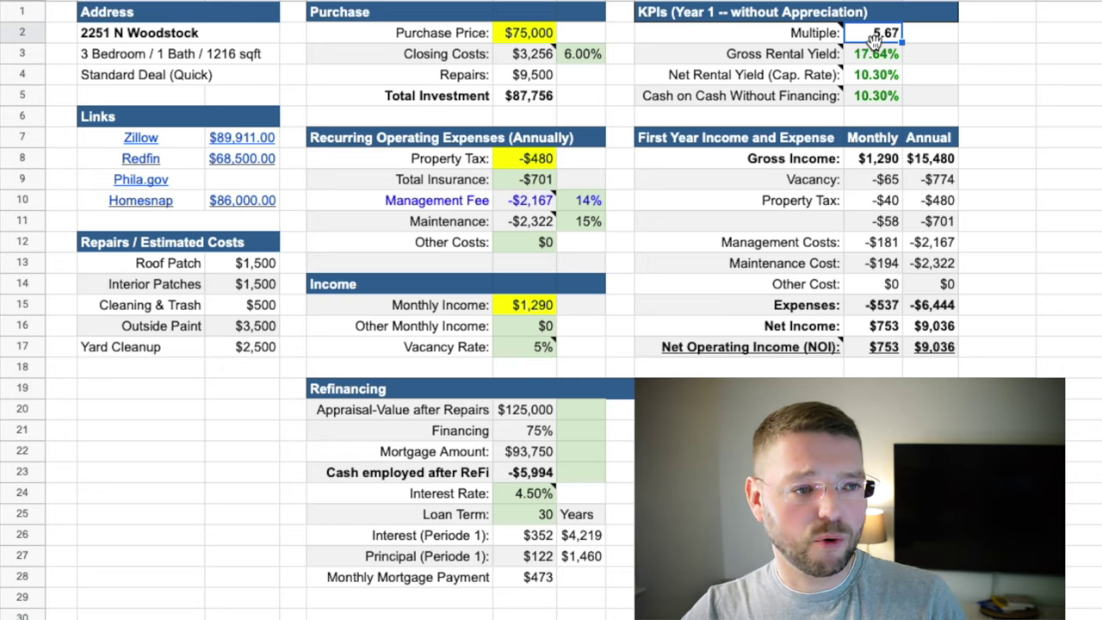
pyautogui.press('Down')
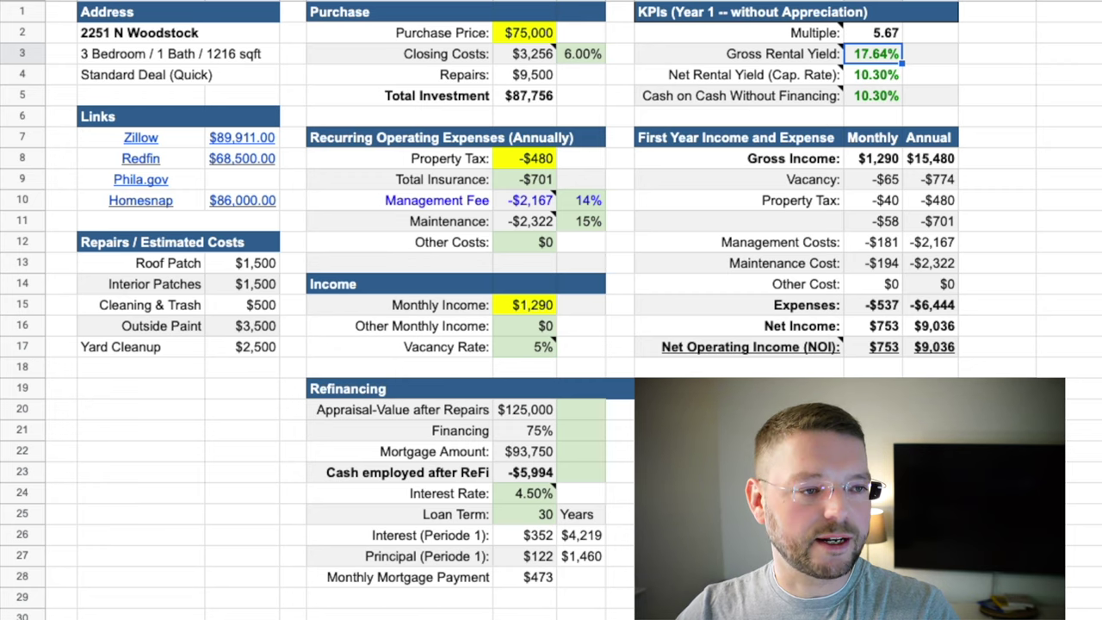
pyautogui.click(876, 74)
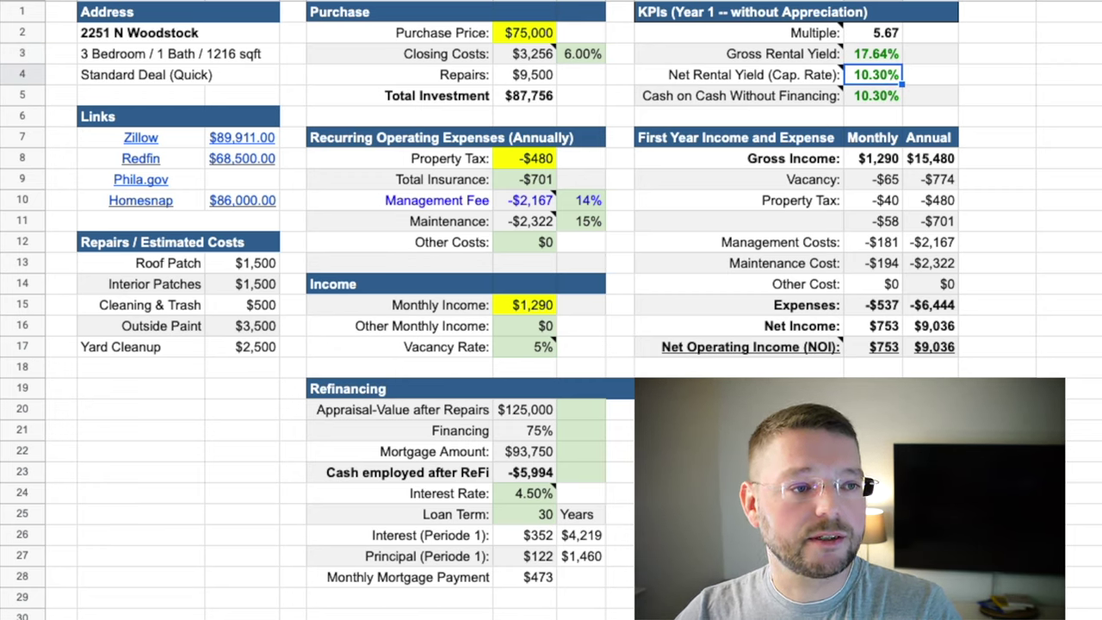
pyautogui.click(876, 96)
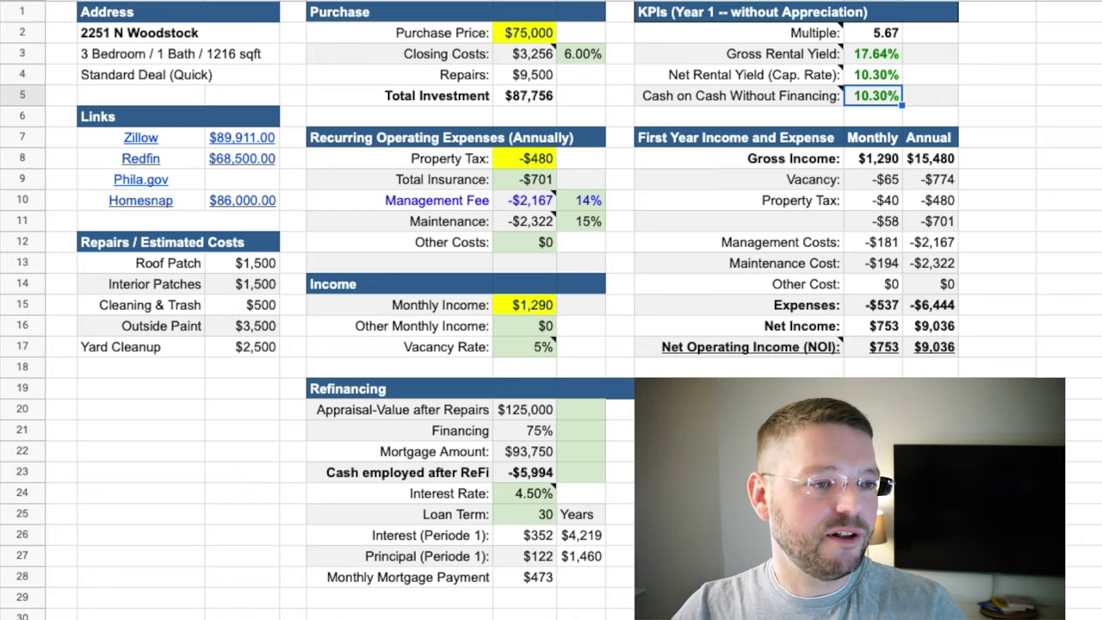
pyautogui.click(879, 159)
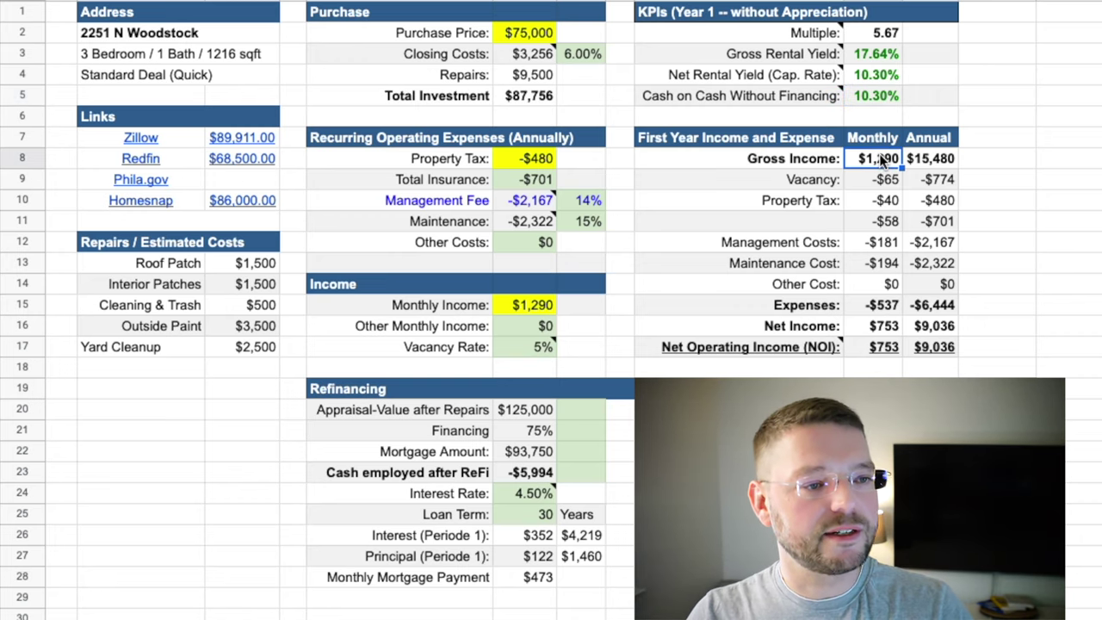
# Examine the first-year annual income and expense figures, from gross income through insurance, and the monthly net income
pyautogui.press('Right')
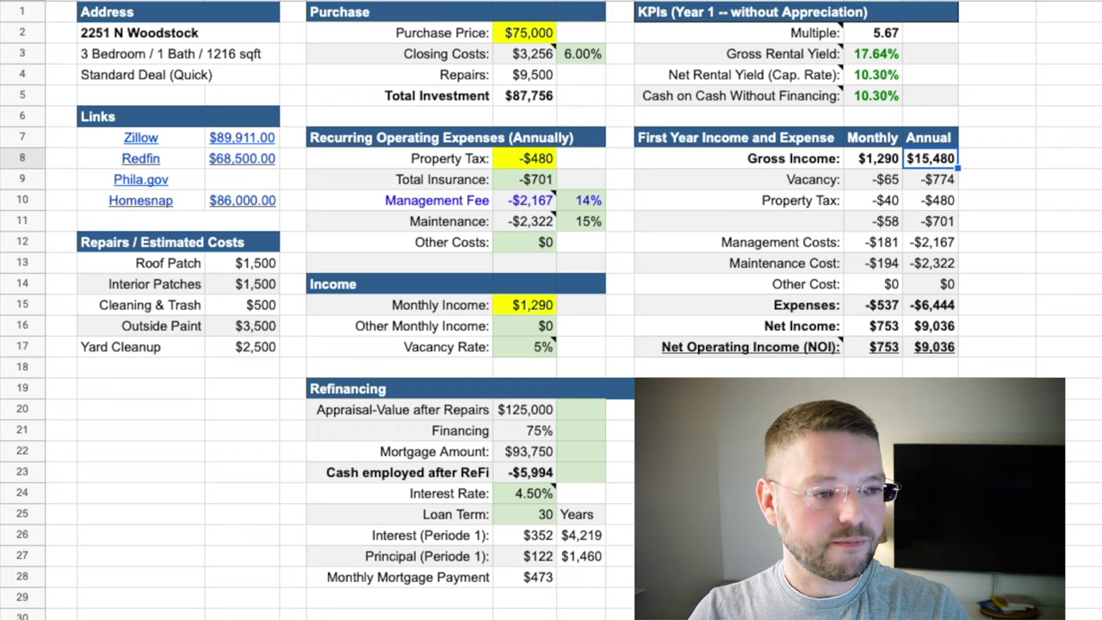
pyautogui.press('Down')
pyautogui.press('Down')
pyautogui.press('Down')
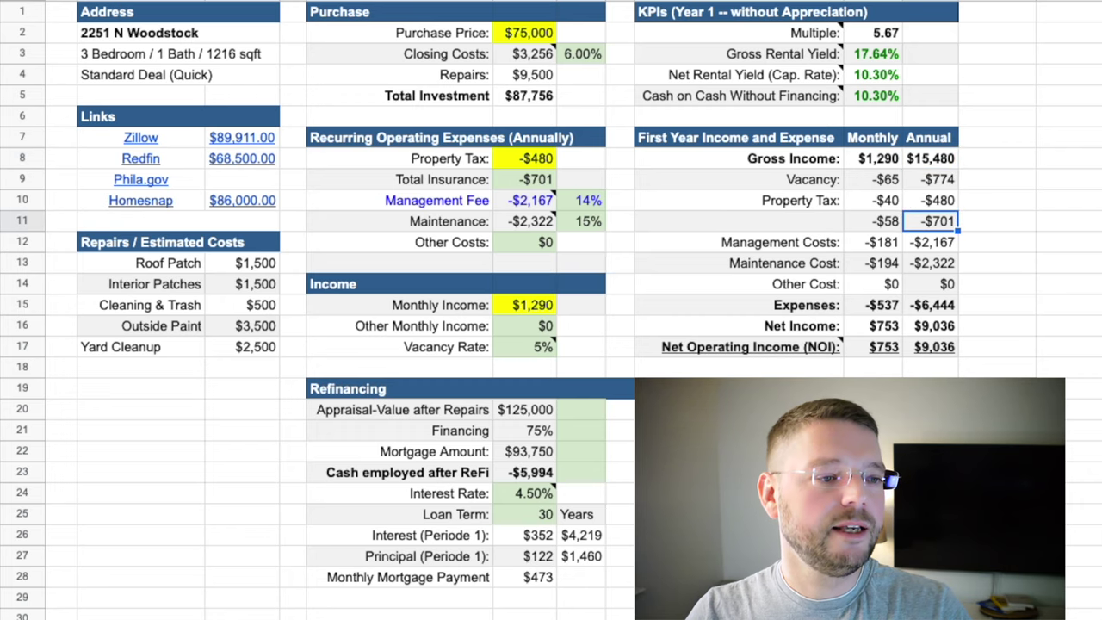
pyautogui.click(869, 325)
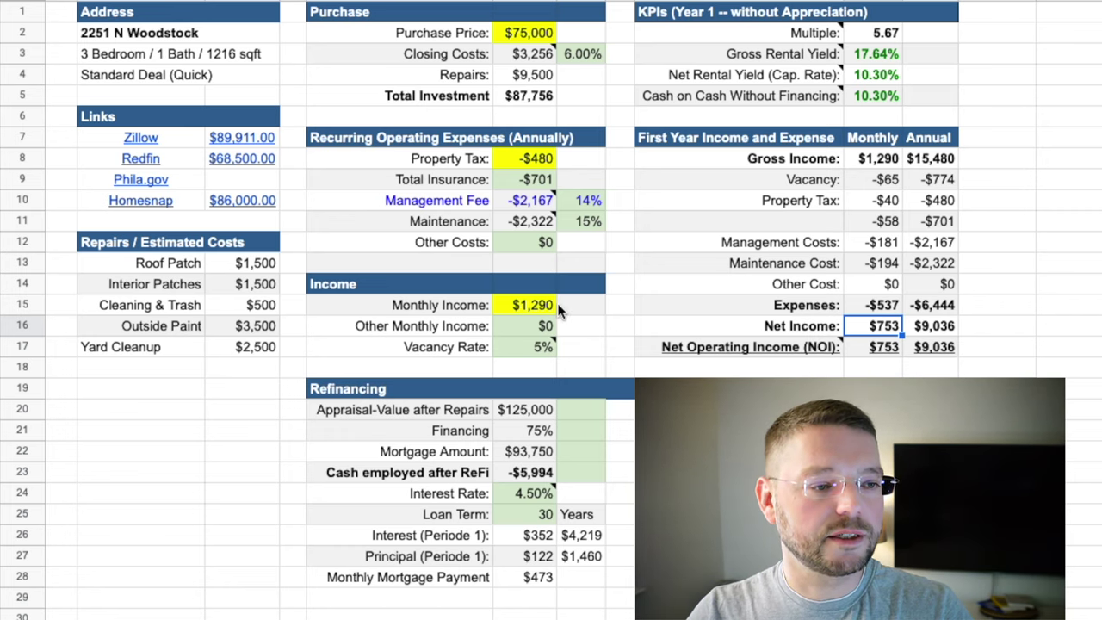
# Set the vacancy rate in the Income section to 0%
pyautogui.click(498, 342)
pyautogui.write('0')
pyautogui.press('Return')
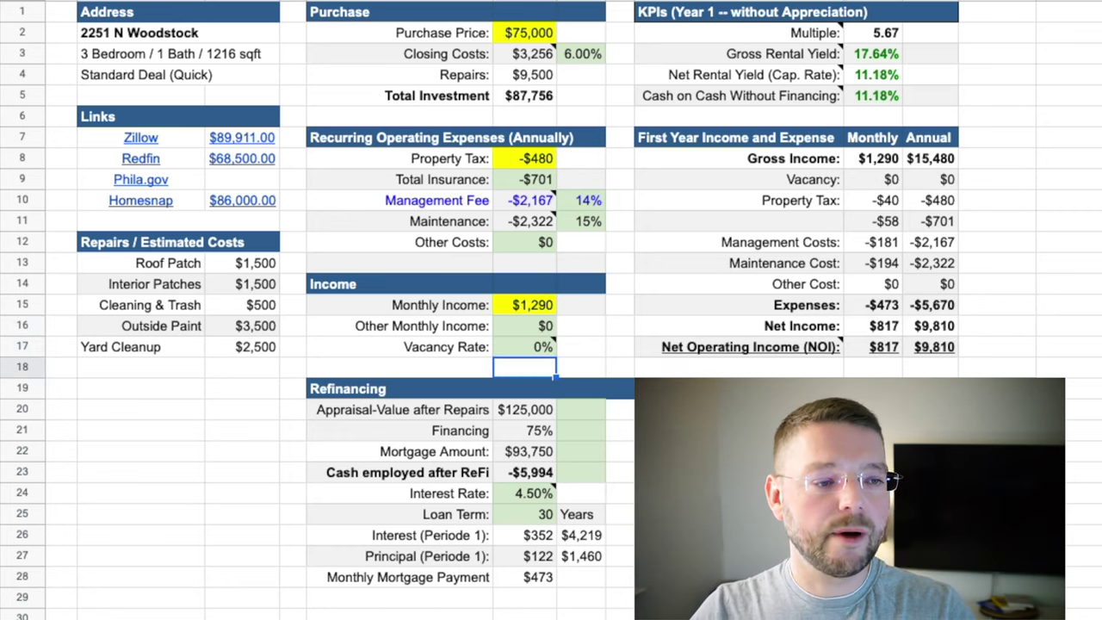
pyautogui.press('Up')
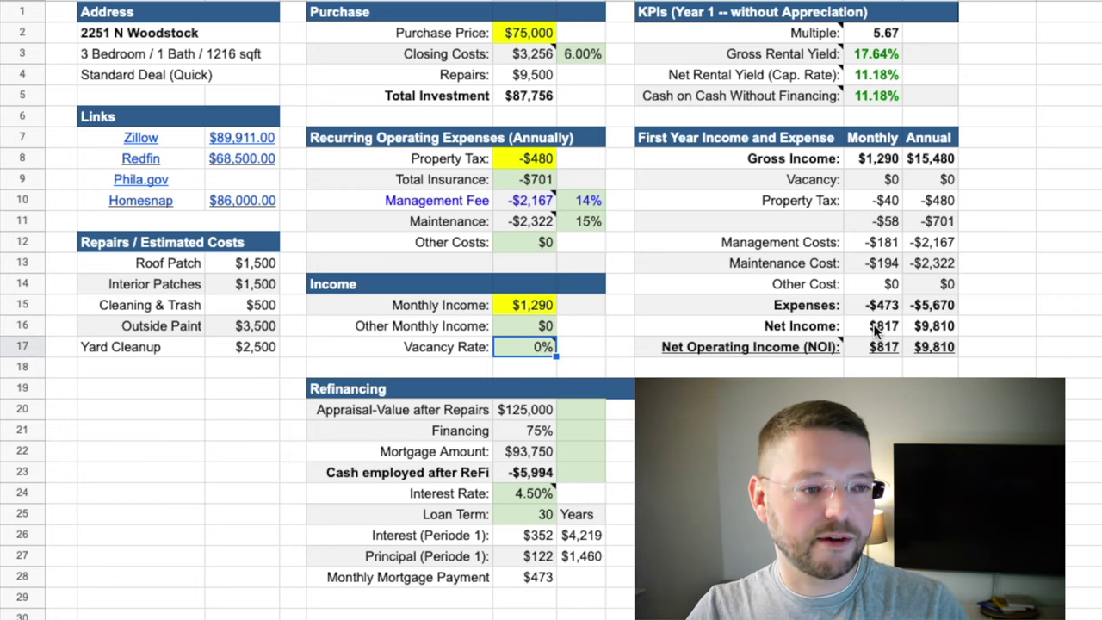
pyautogui.click(878, 596)
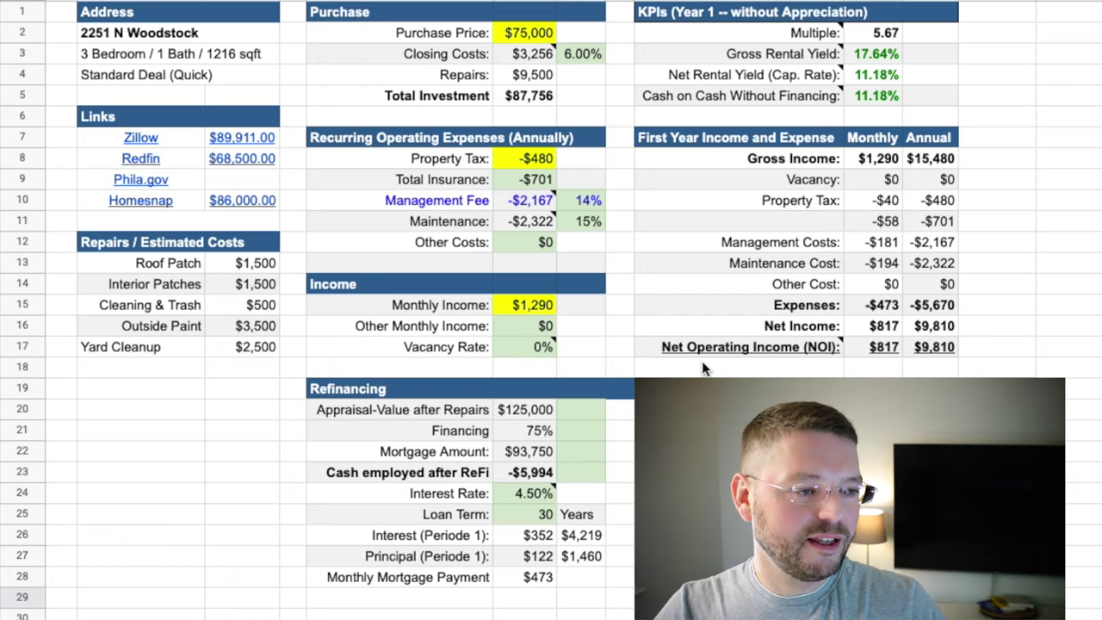
# Examine the refinancing inputs: the appraisal value after repairs, the financing percentage and the mortgage amount
pyautogui.click(508, 410)
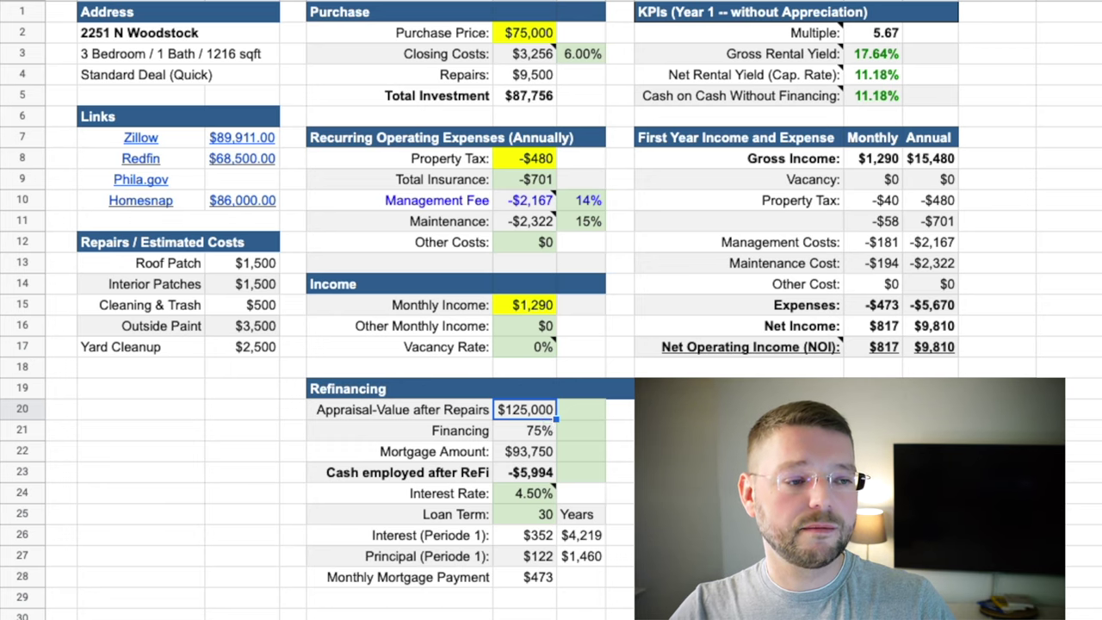
pyautogui.click(556, 428)
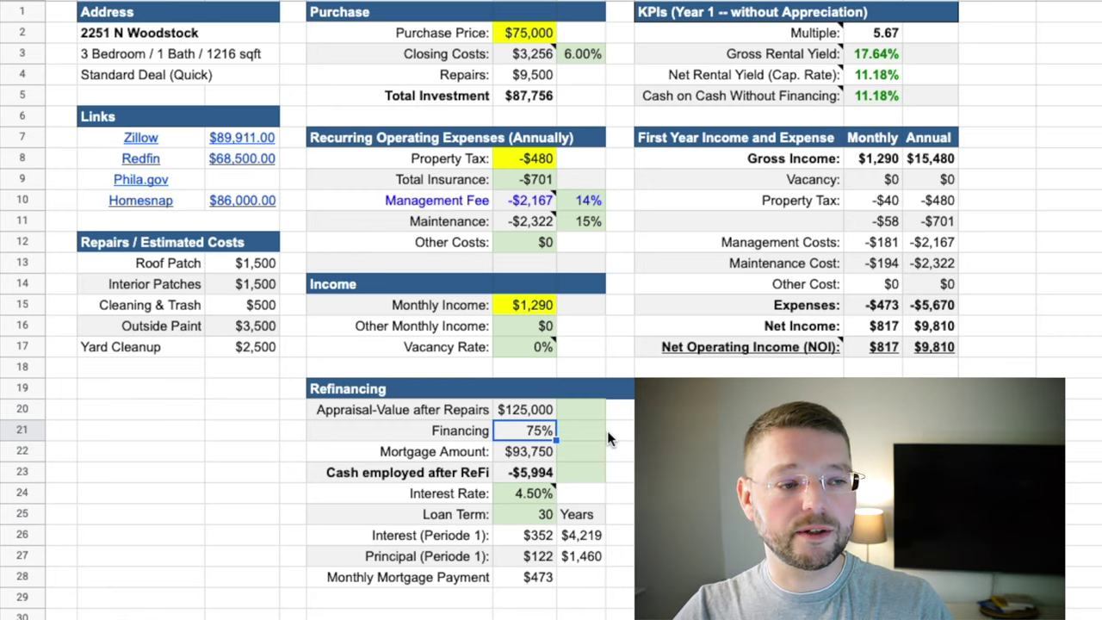
pyautogui.press('Down')
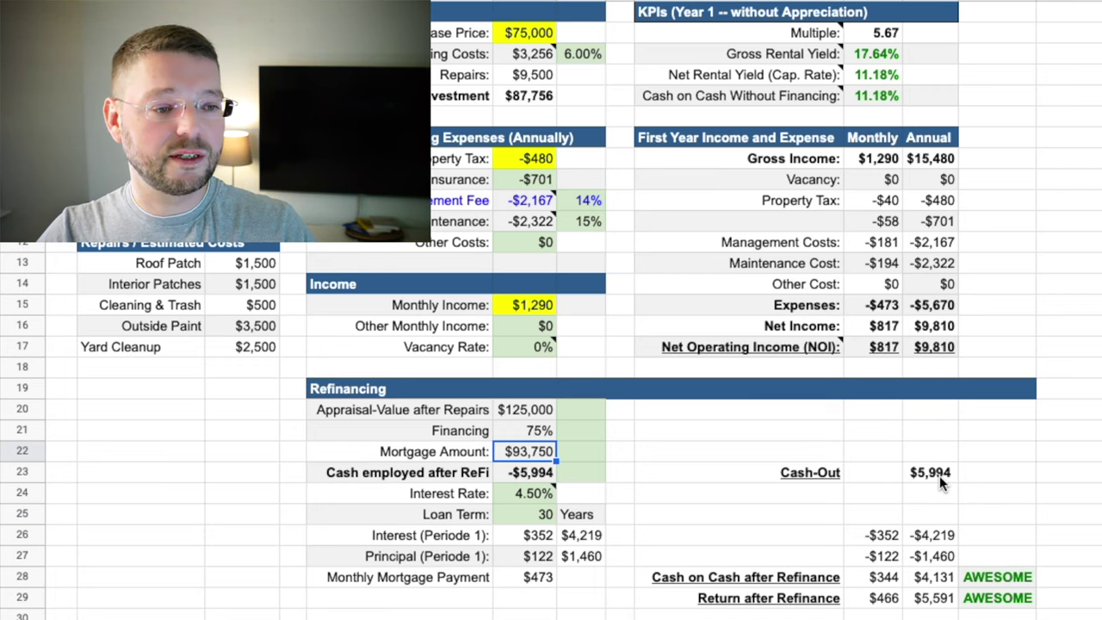
# Examine the monthly cash on cash and return after refinance, plus the loan term and the interest rate with its note
pyautogui.click(893, 582)
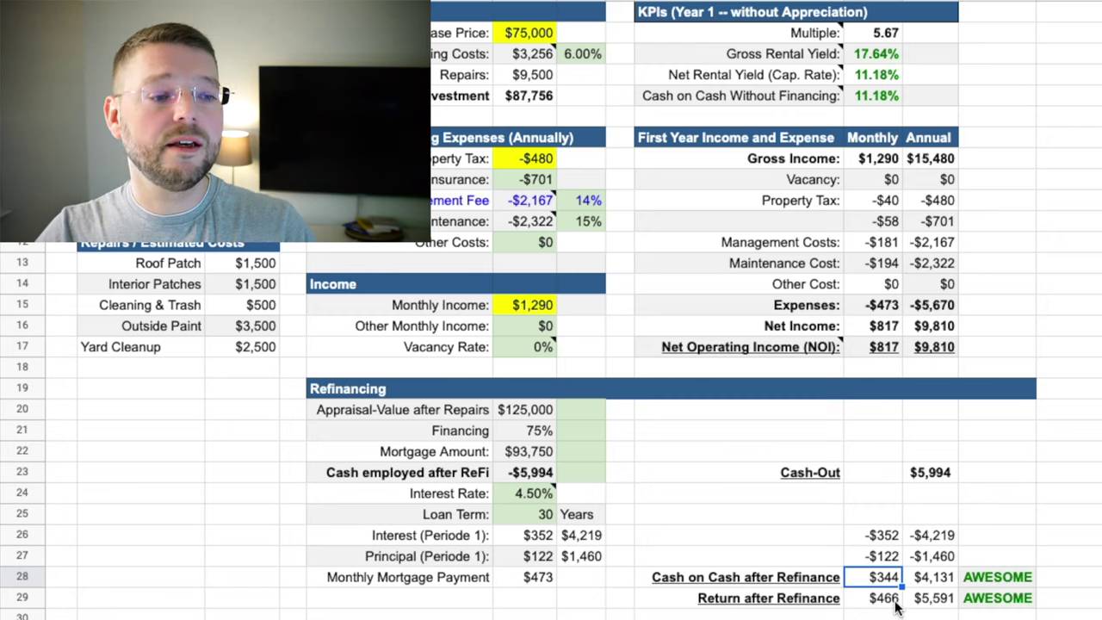
pyautogui.click(895, 601)
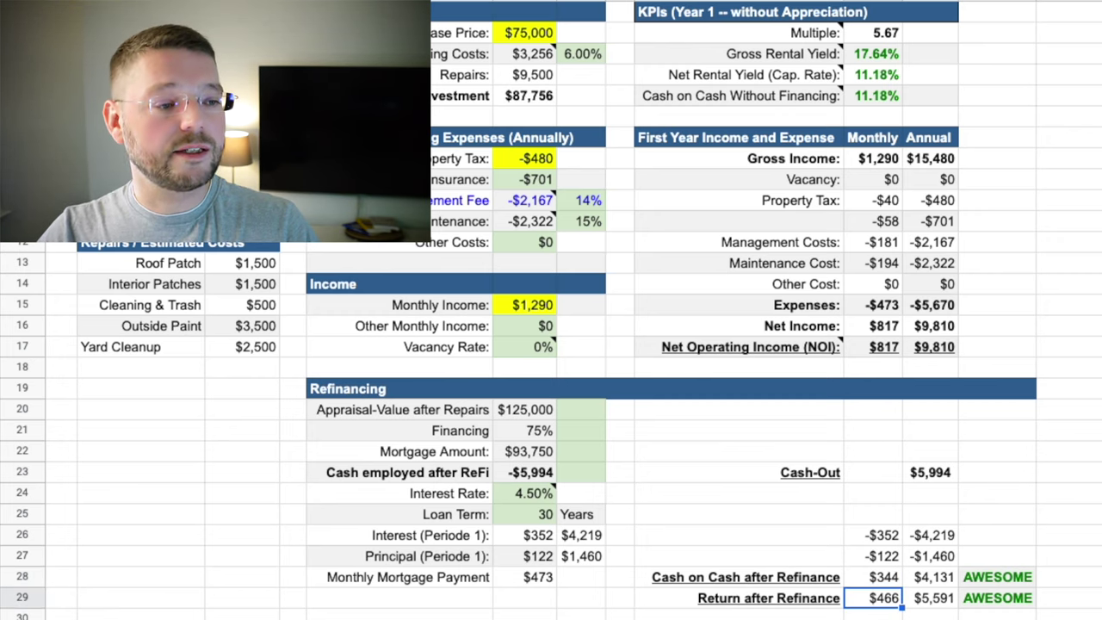
pyautogui.click(540, 514)
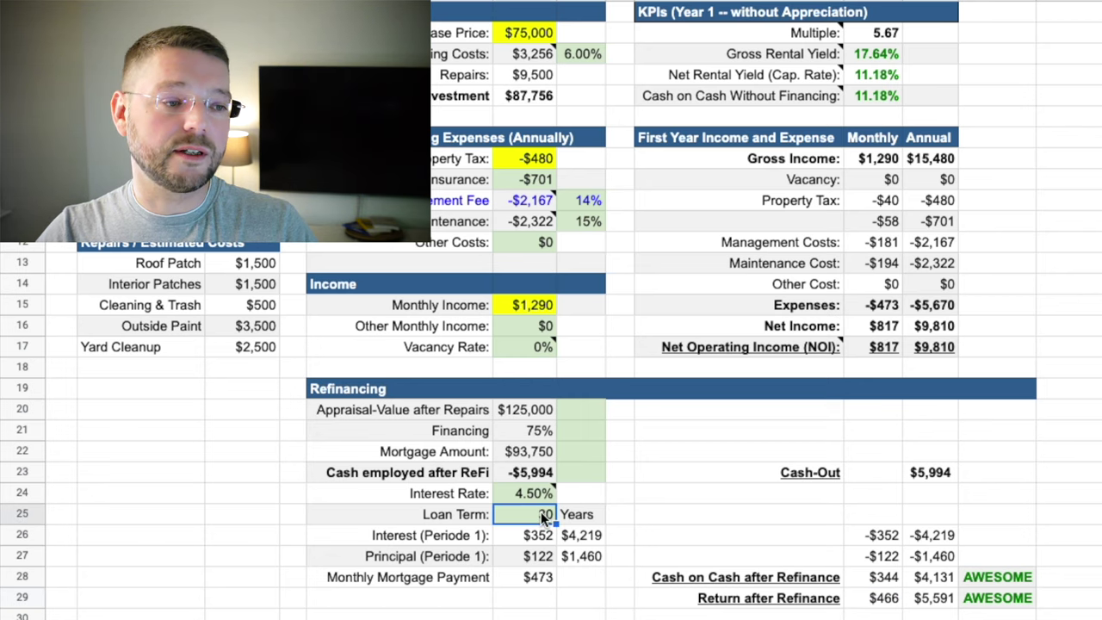
pyautogui.click(527, 475)
pyautogui.click(521, 485)
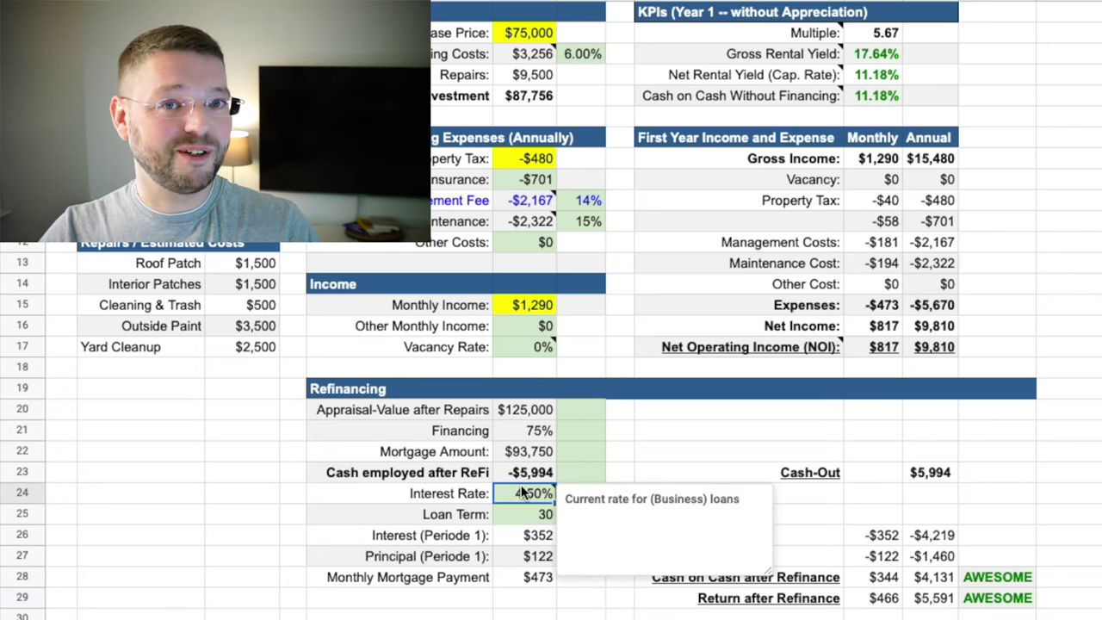